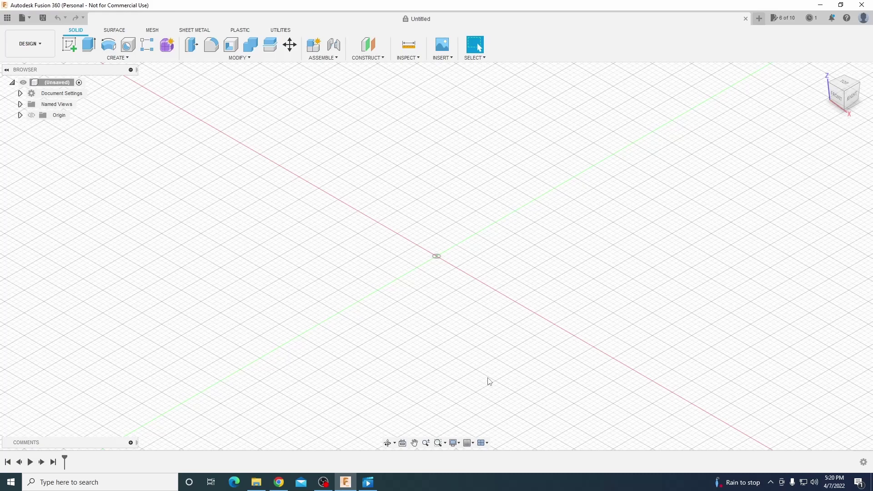
Sketch a 0.3 in diameter circle centred on the origin on the front (XZ) plane and finish the sketch.
left_click(837, 96)
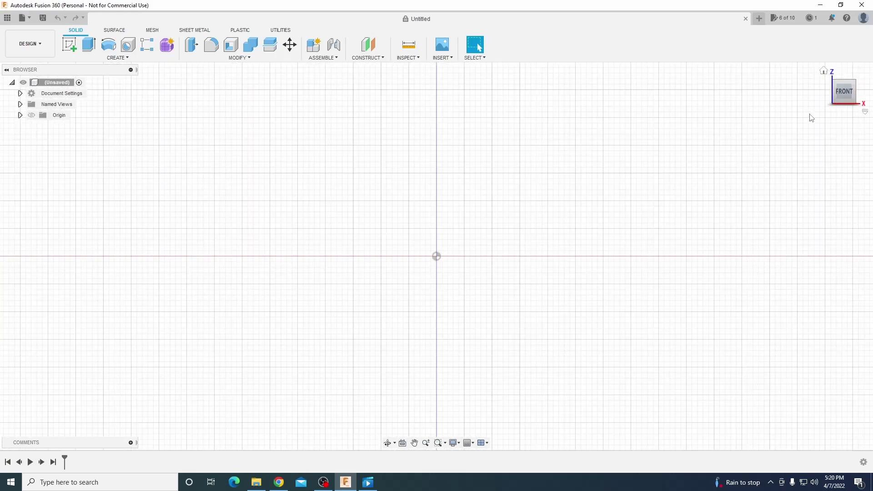
left_click(69, 44)
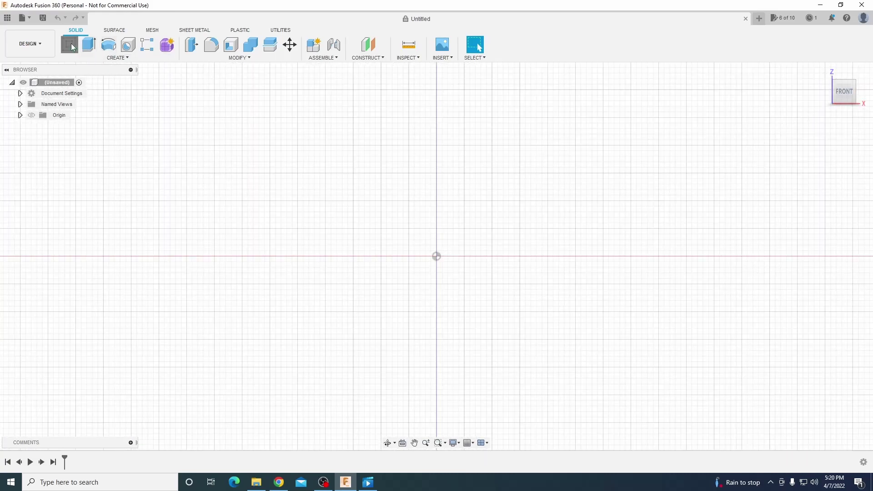
left_click(473, 224)
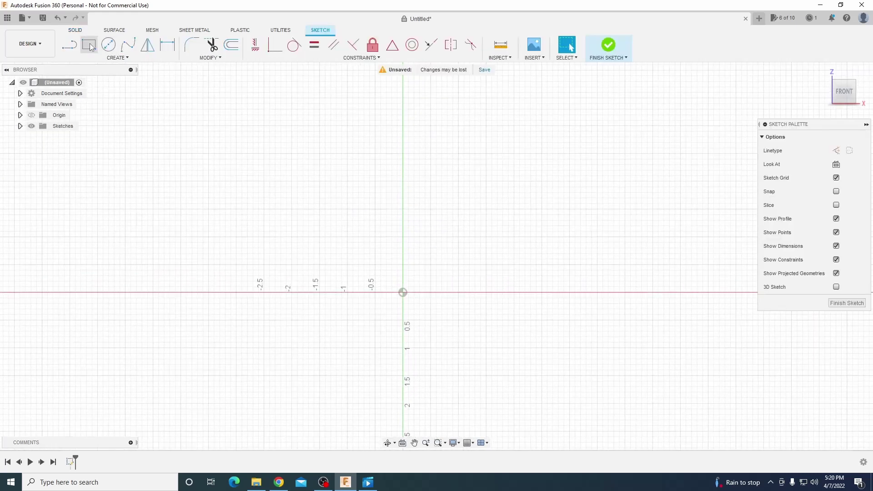
left_click(115, 48)
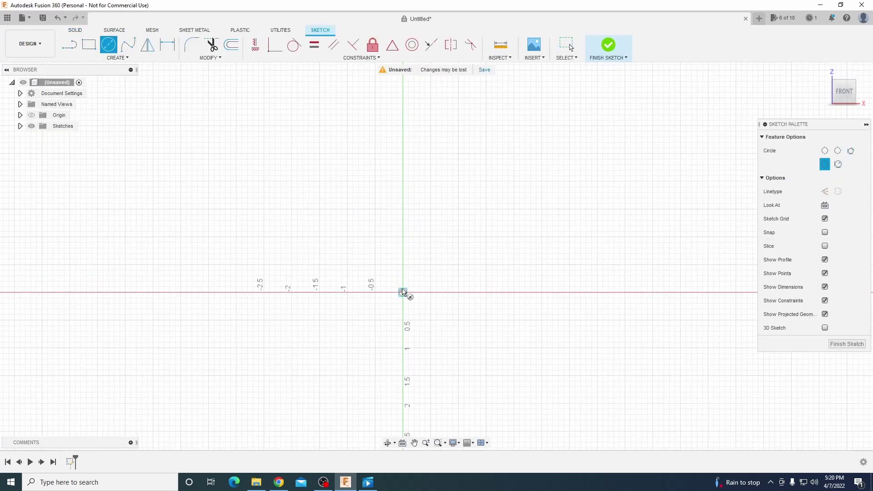
left_click(403, 292)
type("0.2")
key("Return")
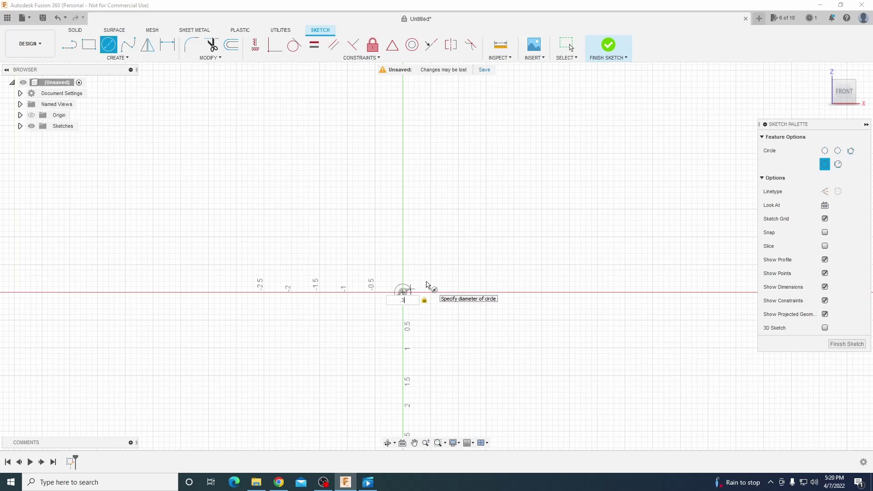
key("Escape")
left_click(608, 44)
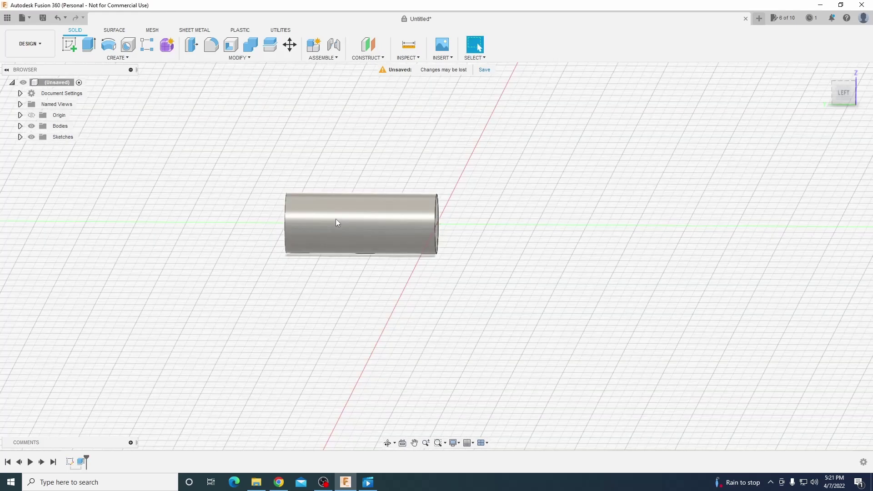
Create a construction plane offset -0.30 in from the XZ plane, beyond the cylinder's front end.
scroll(336, 219, "up", 2)
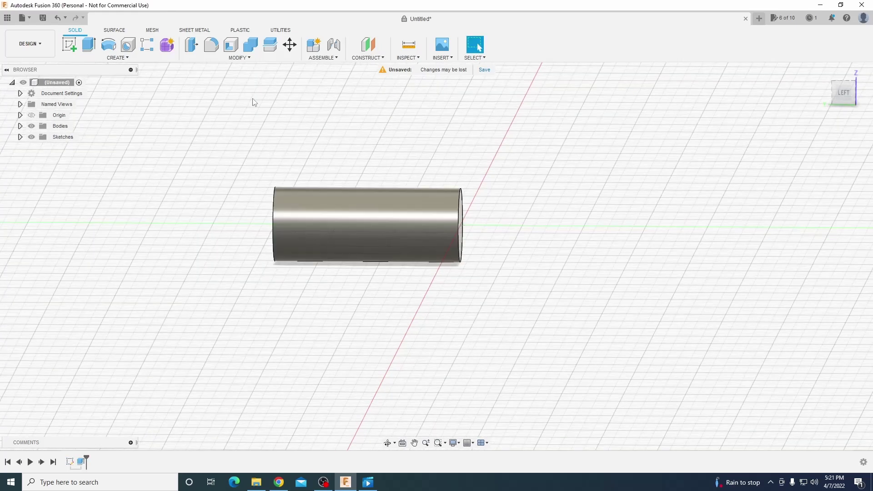
left_click(367, 60)
left_click(380, 69)
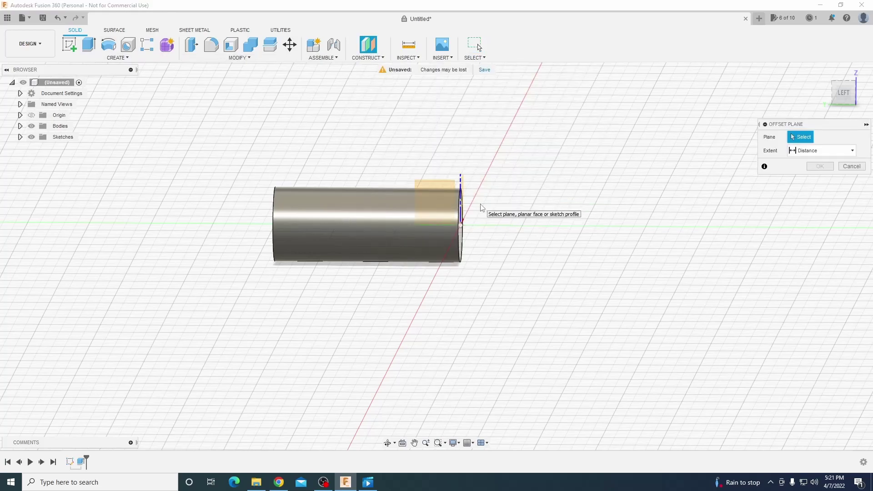
left_click(496, 224)
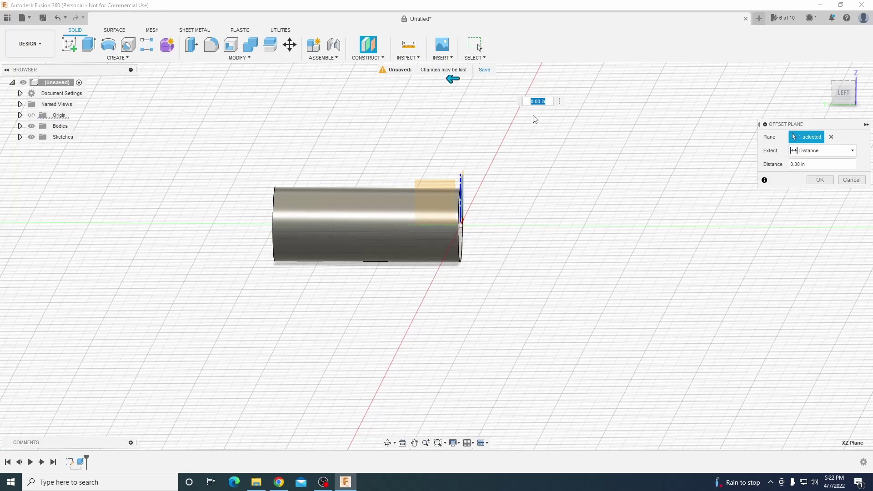
left_click_drag(452, 79, 523, 93)
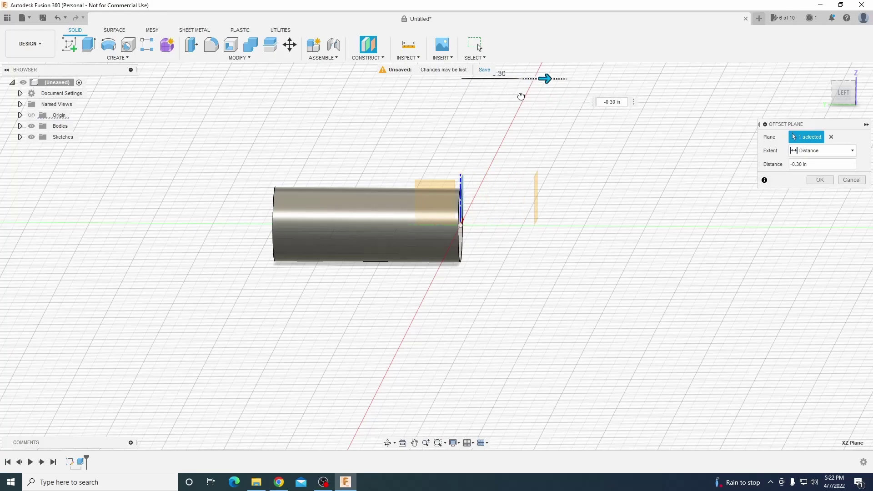
left_click(821, 180)
Sketch a circle about 0.161 in in diameter, centred on the origin, on the offset plane and finish the sketch.
left_click(538, 203)
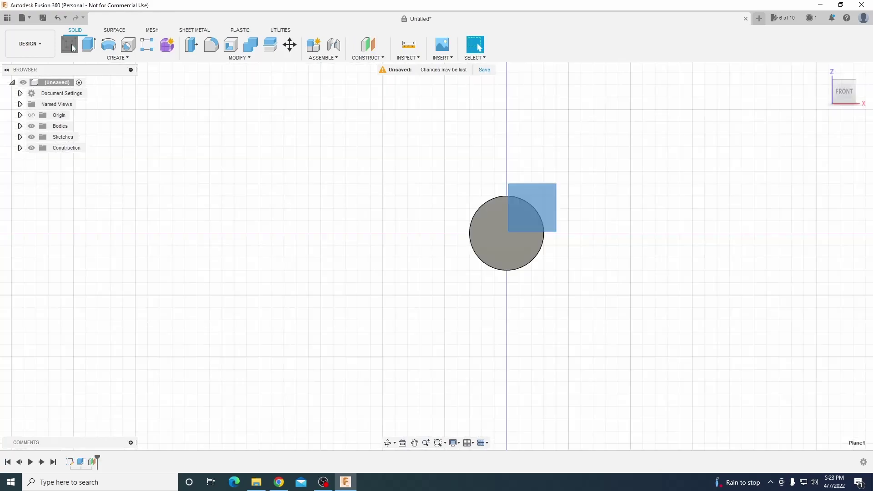
left_click(108, 47)
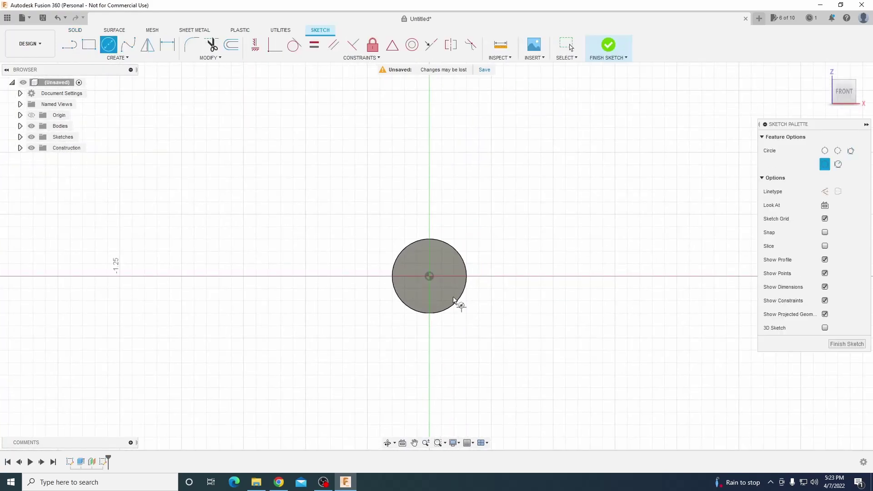
left_click(430, 276)
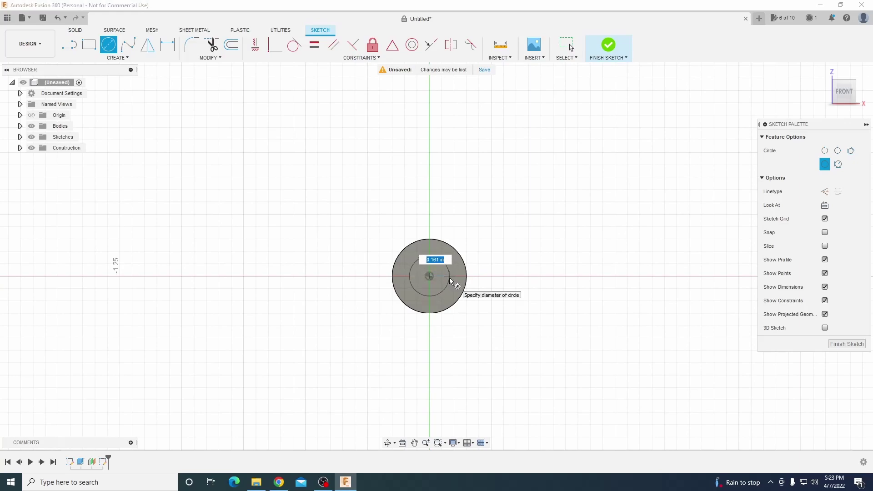
left_click(449, 277)
left_click(847, 344)
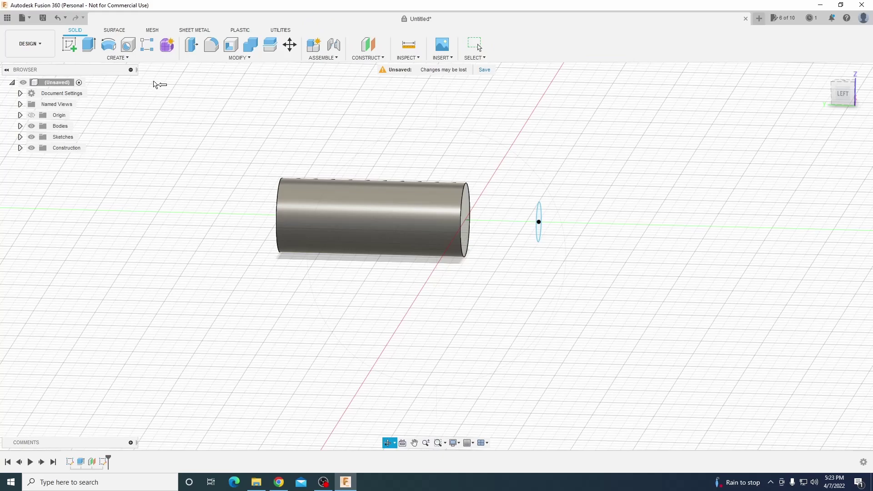
Loft from the cylinder's front face to the small circle as a new body to form a tapered nose.
left_click(117, 58)
left_click(75, 138)
left_click(465, 219)
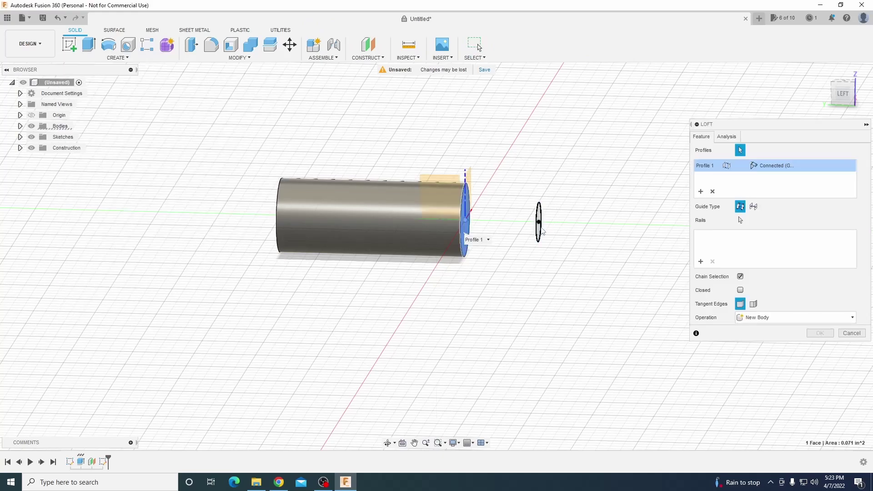
left_click(538, 223)
left_click(819, 334)
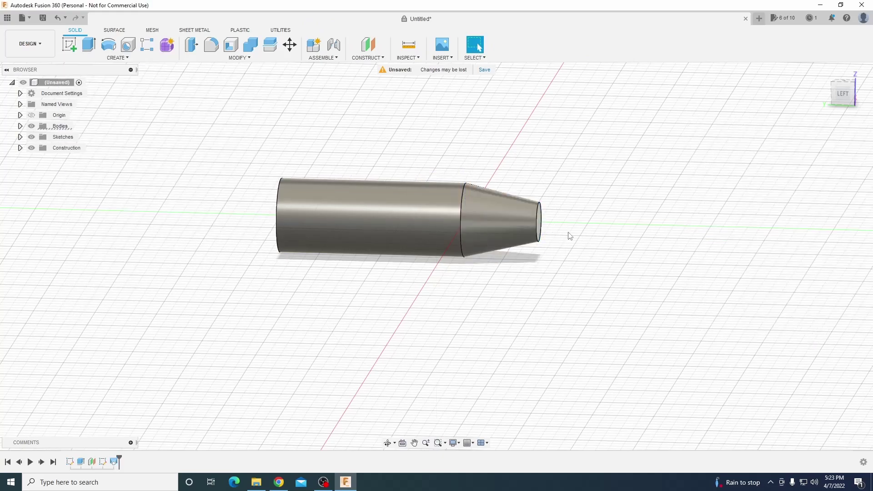
Move the tapered nose's small end face 0.10 in outward along the body's axis.
scroll(536, 229, "up", 2)
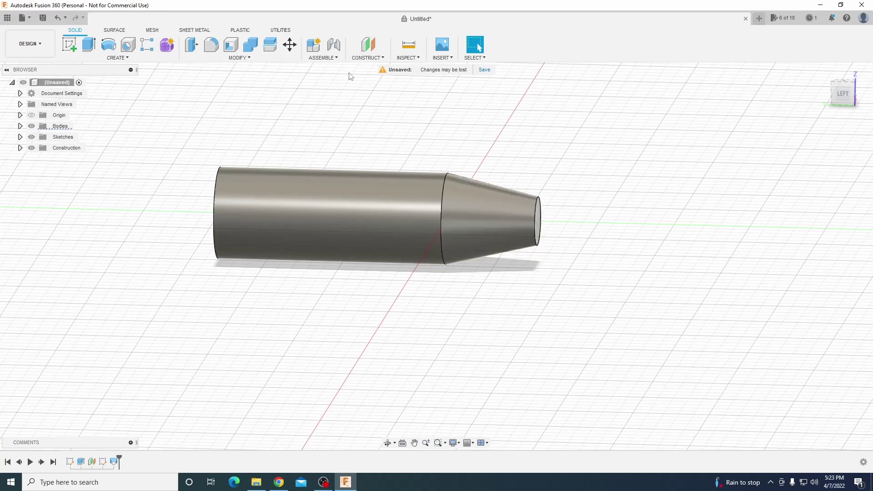
left_click(290, 44)
left_click(538, 223)
left_click_drag(564, 223, 608, 223)
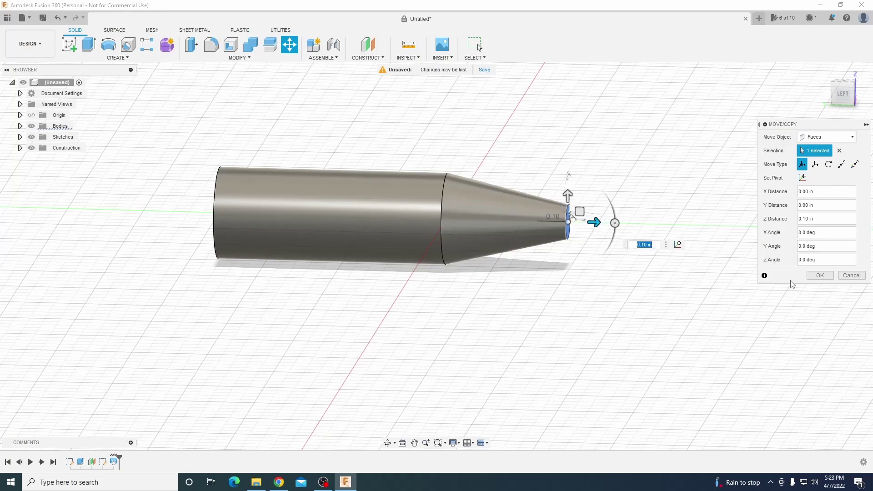
left_click(813, 276)
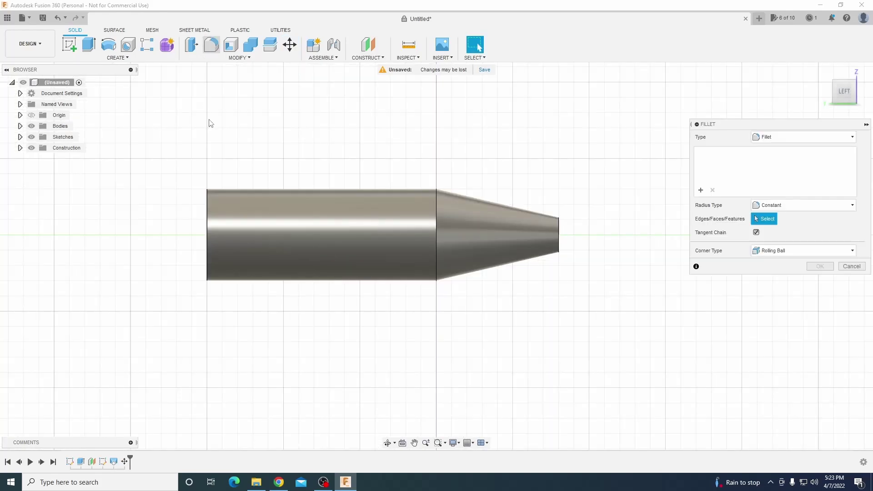
Fillet the circular edge at the cylinder's rear end with a 0.05 in radius.
left_click(208, 214)
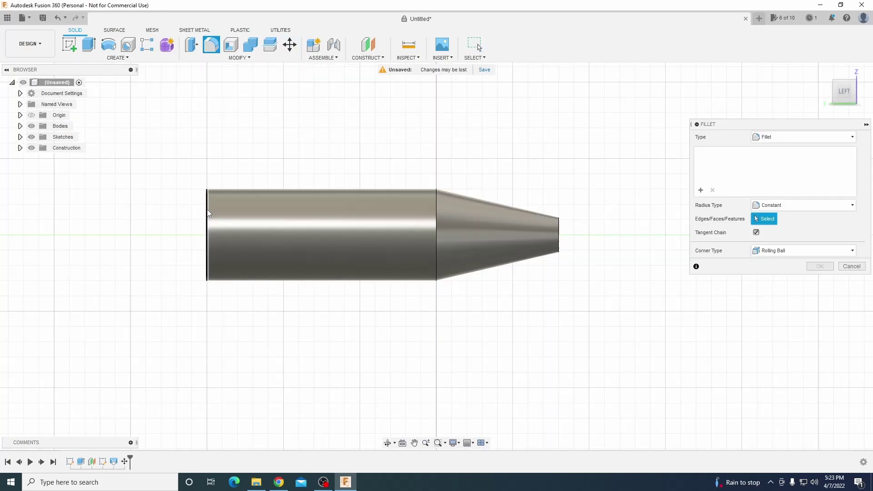
left_click(387, 443)
left_click_drag(397, 327, 420, 334)
key("Escape")
type("0.25")
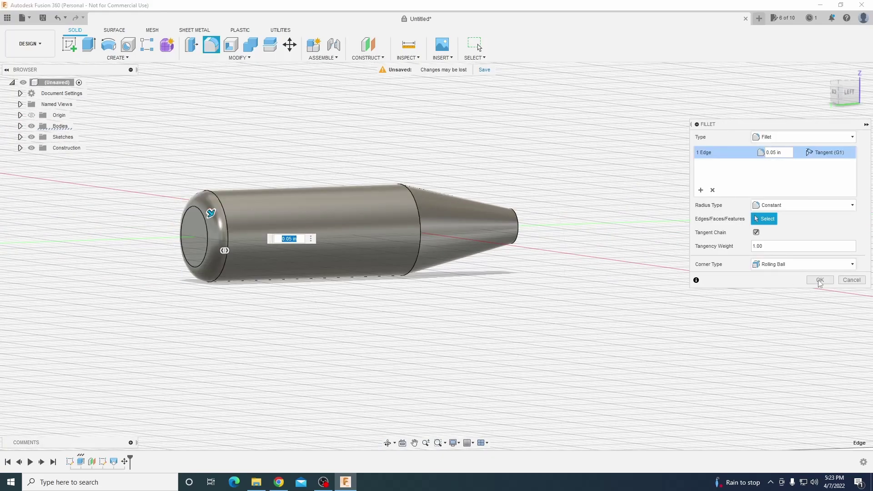
key("Return")
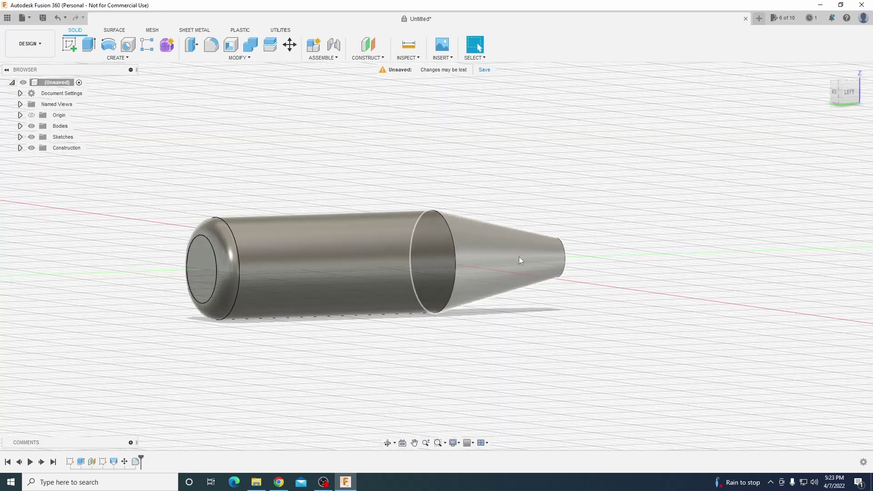
Fillet the circular edge at the small tip of the tapered nose.
left_click(518, 245)
key("f")
left_click(830, 283)
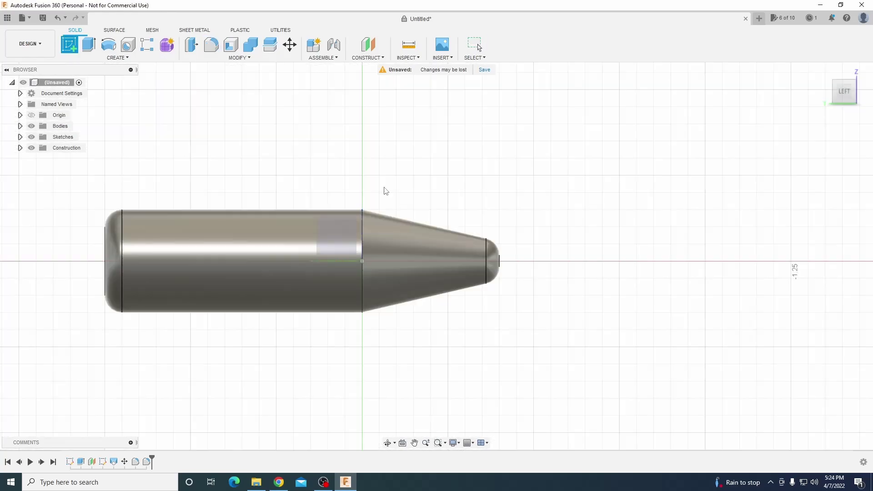
Start a sketch on the YZ plane and draw a straight horizontal fit point spline from inside the nose out past its tip.
left_click(317, 237)
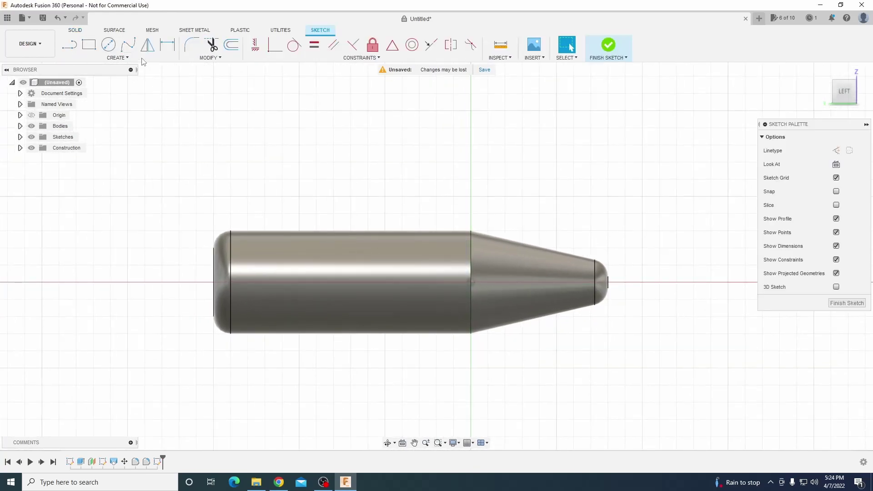
left_click(133, 51)
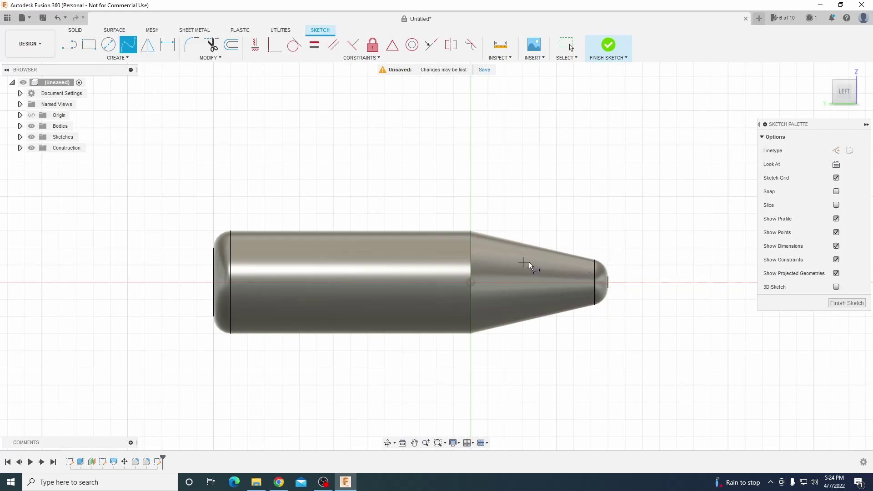
left_click(553, 261)
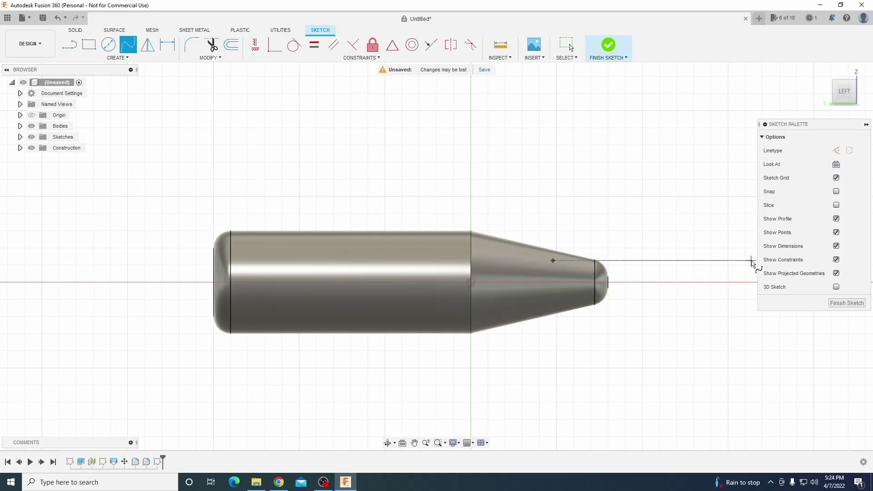
double_click(749, 261)
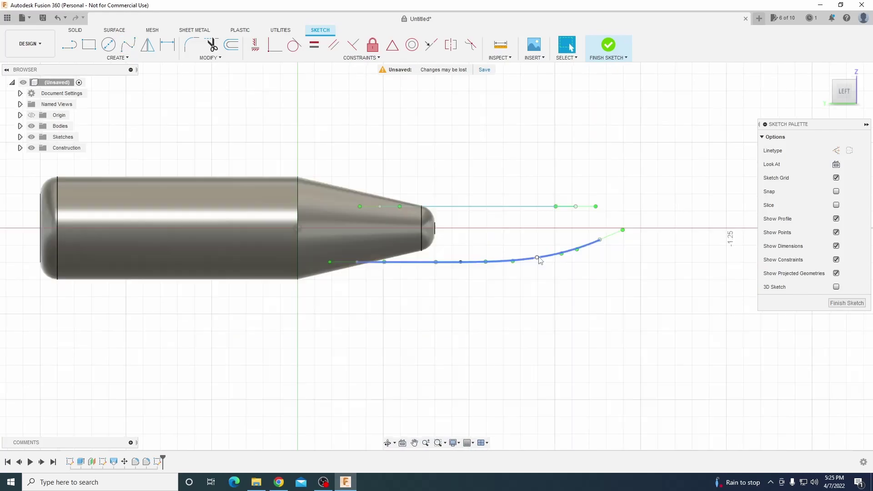
Reshape the lower spline into an S-curve using its middle fit points, and draw a vertical line from its outer end to the upper spline's height.
left_click_drag(537, 258, 530, 241)
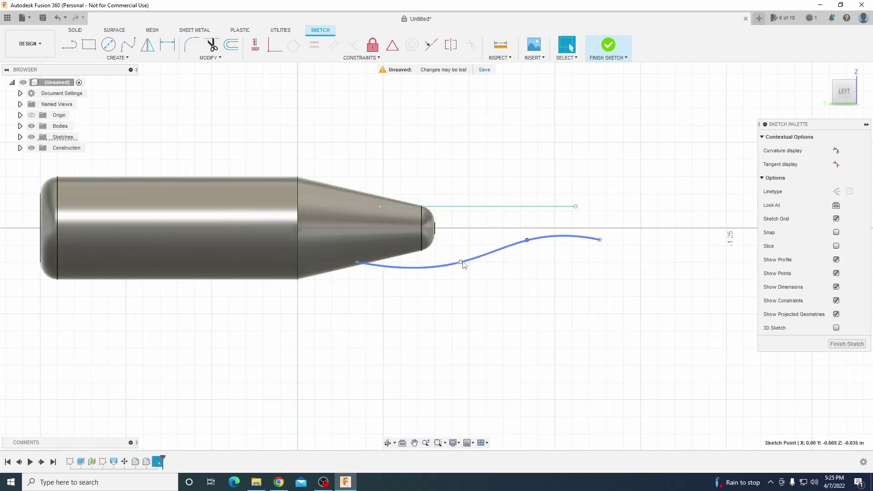
left_click_drag(461, 262, 488, 259)
key("l")
left_click(602, 236)
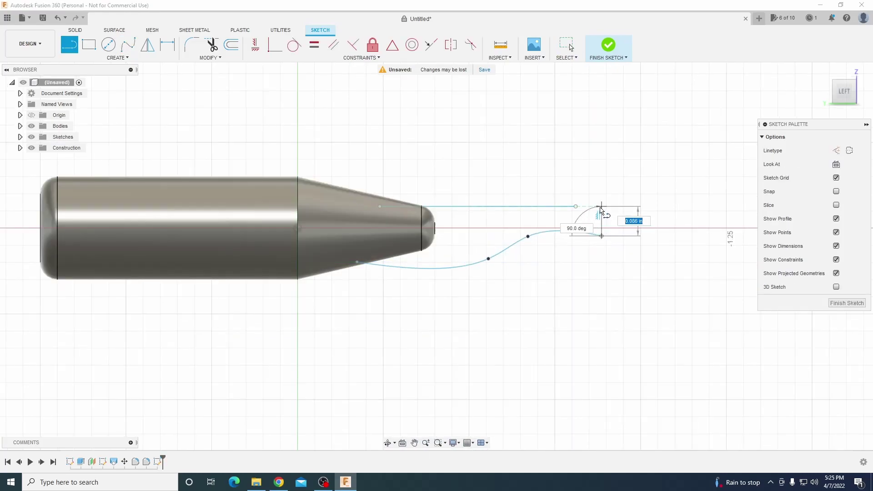
left_click(602, 207)
key("Escape")
Extrude the closed profile between the two splines into a thin blade as a new body.
key("e")
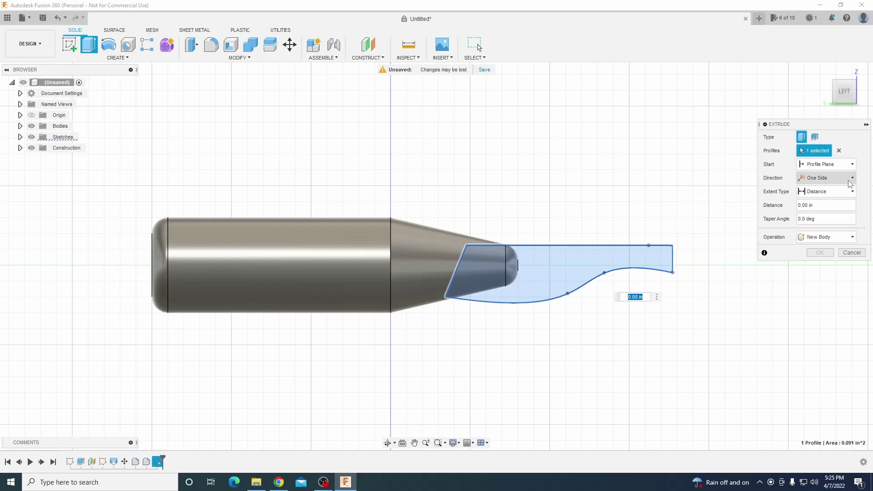
left_click(850, 181)
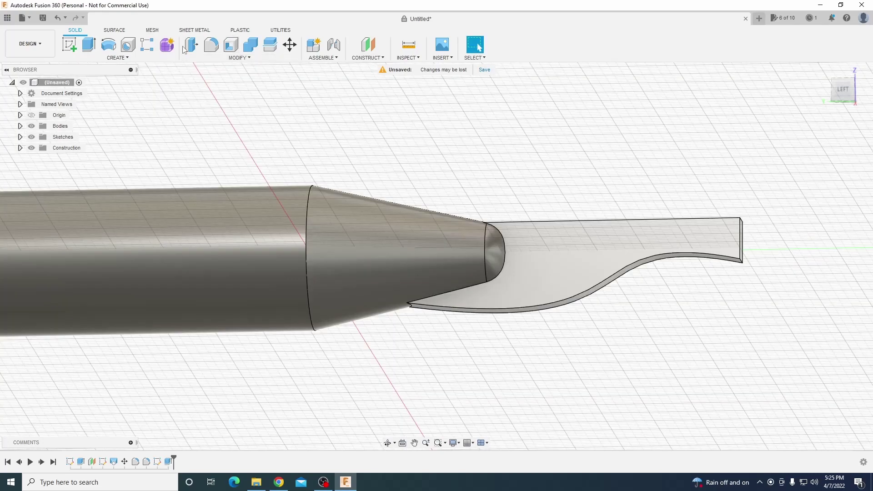
Fillet the blade's long edges along its straight upper side and curved lower side.
left_click(239, 57)
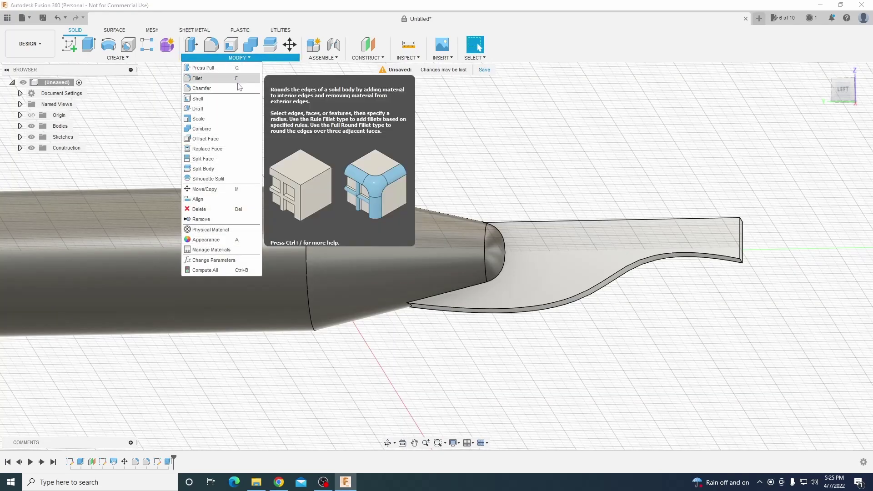
left_click(200, 78)
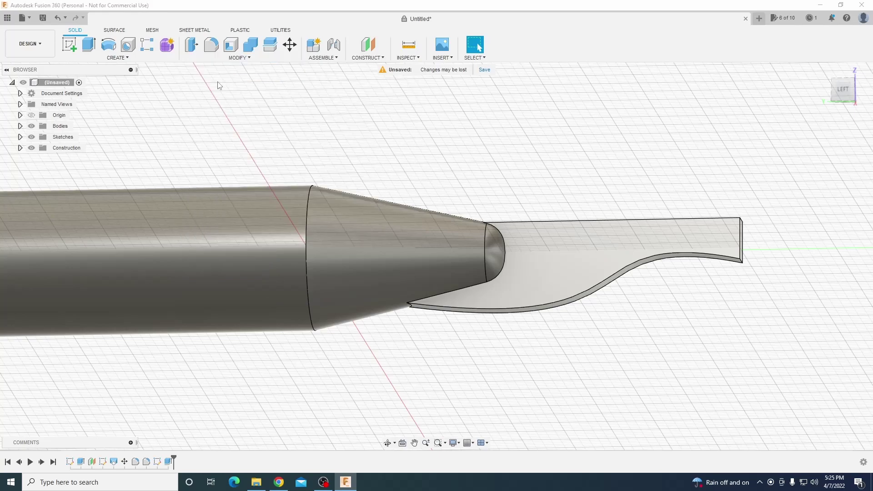
left_click(547, 223)
left_click(387, 443)
left_click_drag(390, 443, 531, 294)
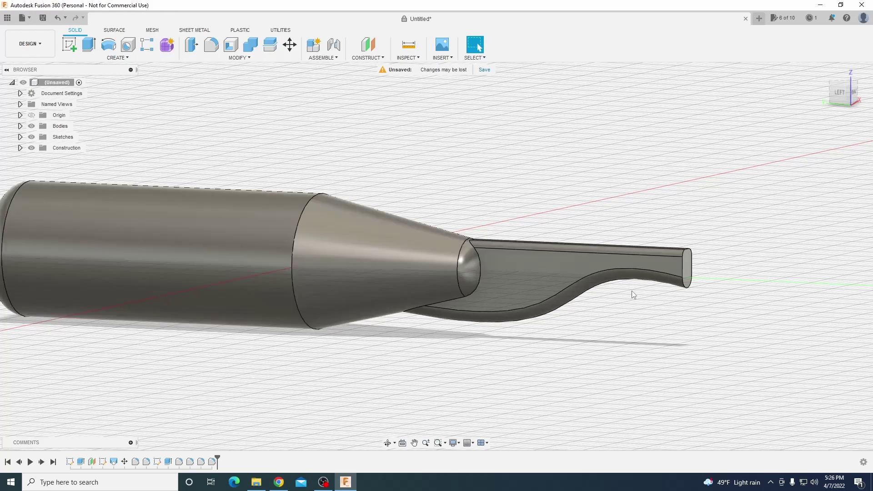
Start a sketch on the blade's flat end face and draw an ellipse surrounding the end face.
left_click(687, 264)
right_click(686, 265)
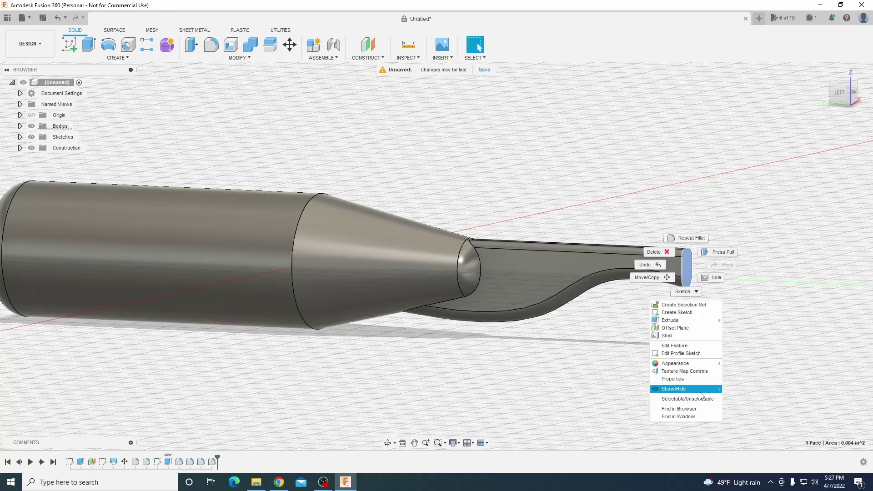
left_click(677, 312)
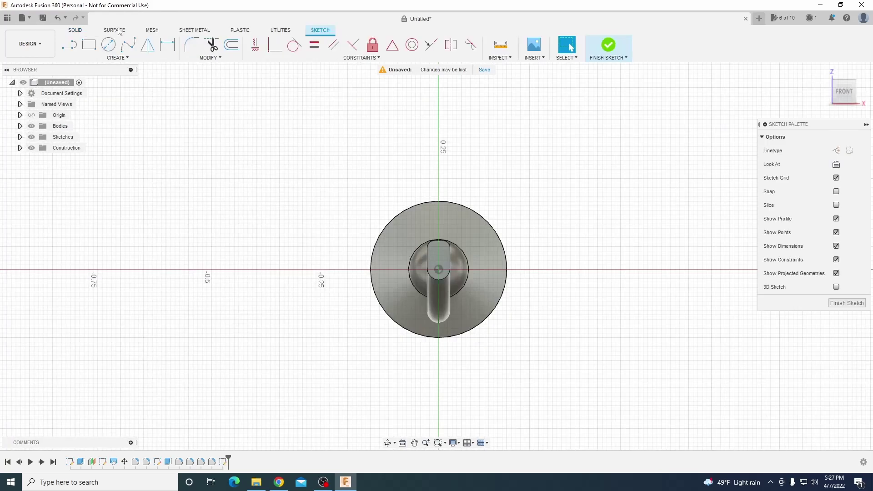
left_click(96, 57)
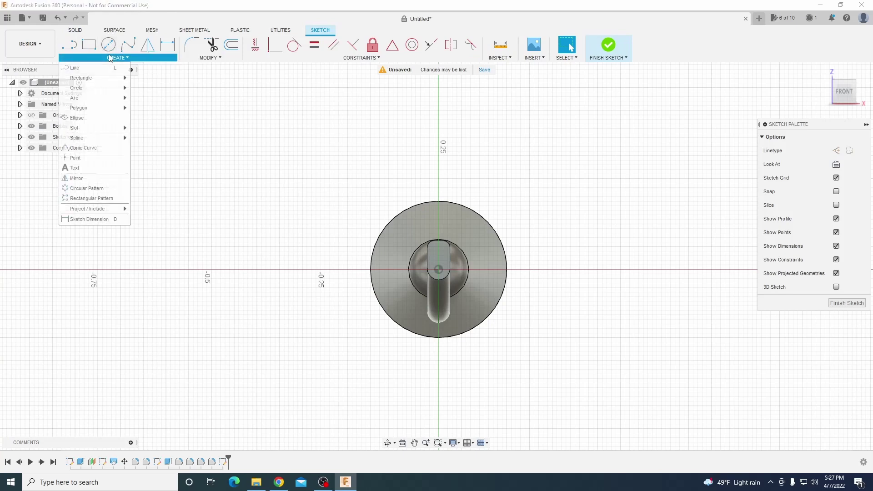
left_click(101, 118)
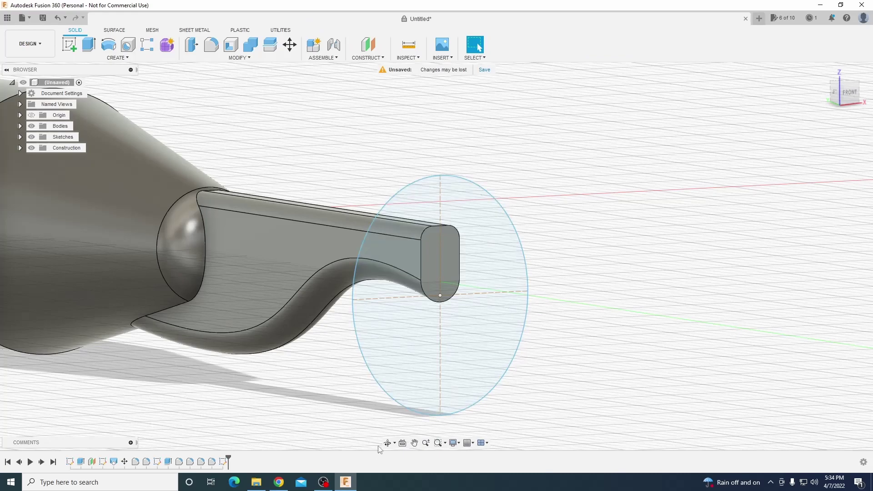
Extrude the ellipse profile around the blade's end outward by 0.05 in as a new body.
left_click(388, 443)
left_click_drag(405, 421, 514, 301)
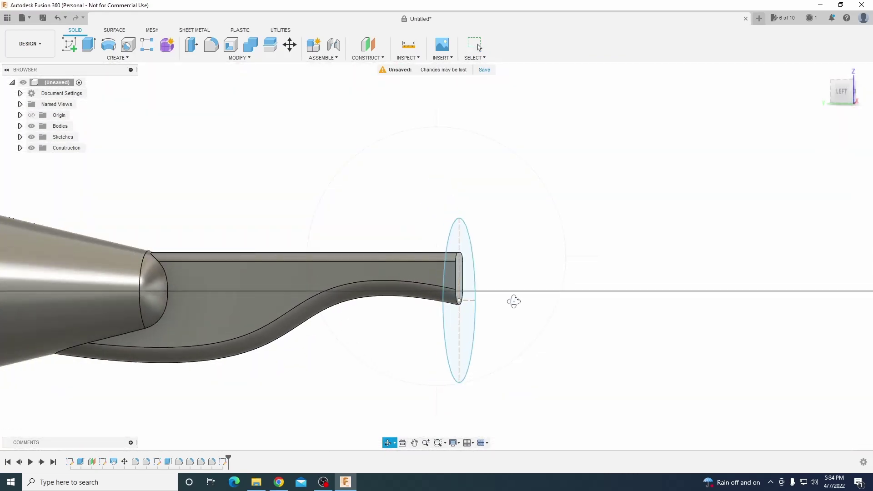
scroll(514, 301, "up", 2)
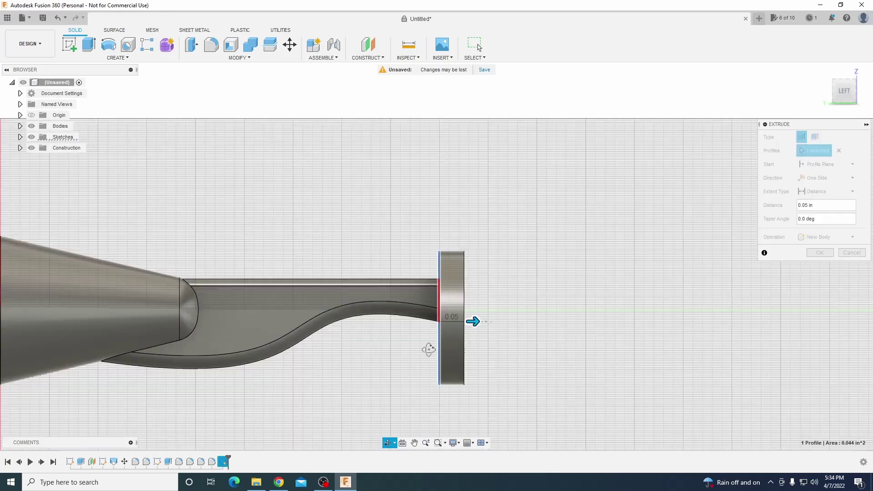
left_click_drag(429, 351, 395, 358)
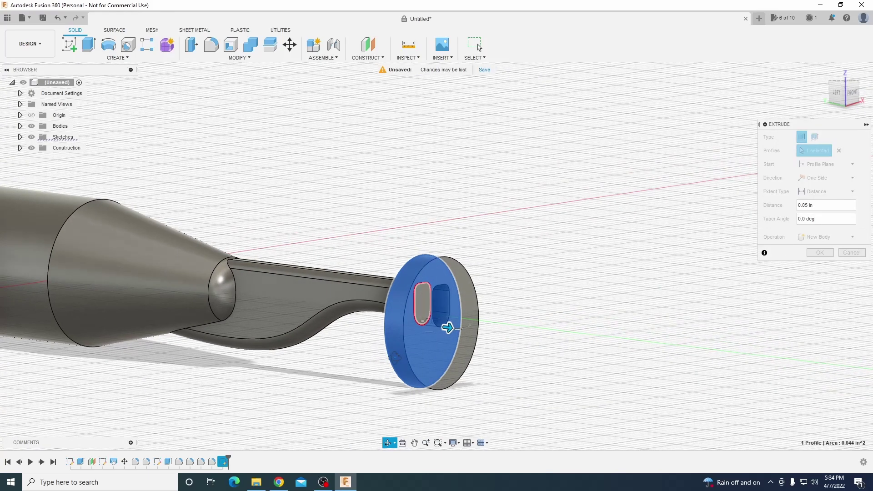
scroll(306, 236, "down", 1)
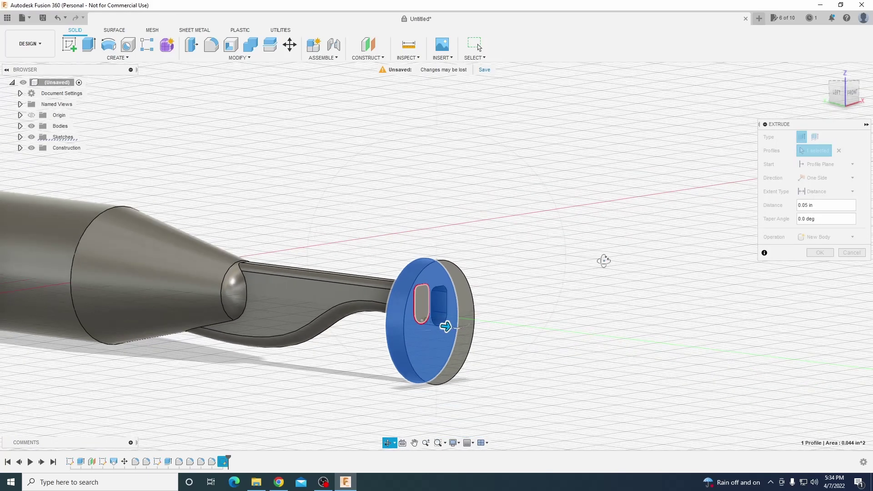
left_click(831, 256)
scroll(500, 296, "up", 5)
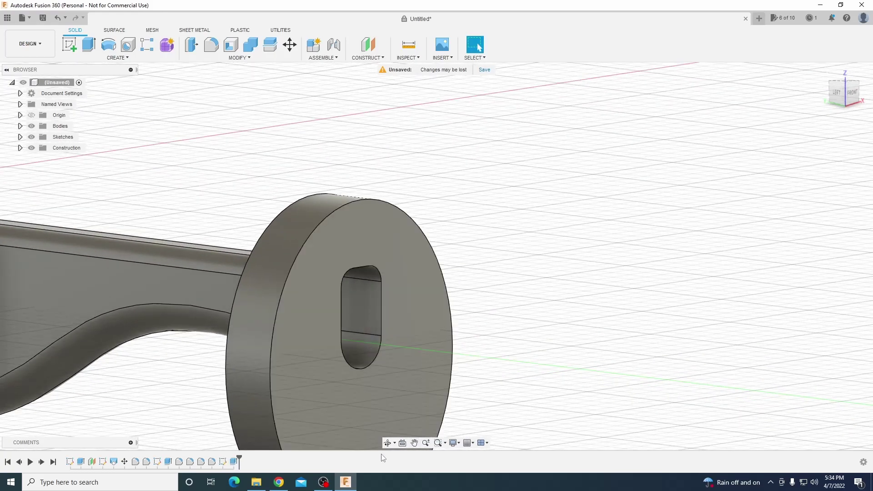
left_click(409, 400)
middle_click_drag(386, 444, 509, 346, "shift")
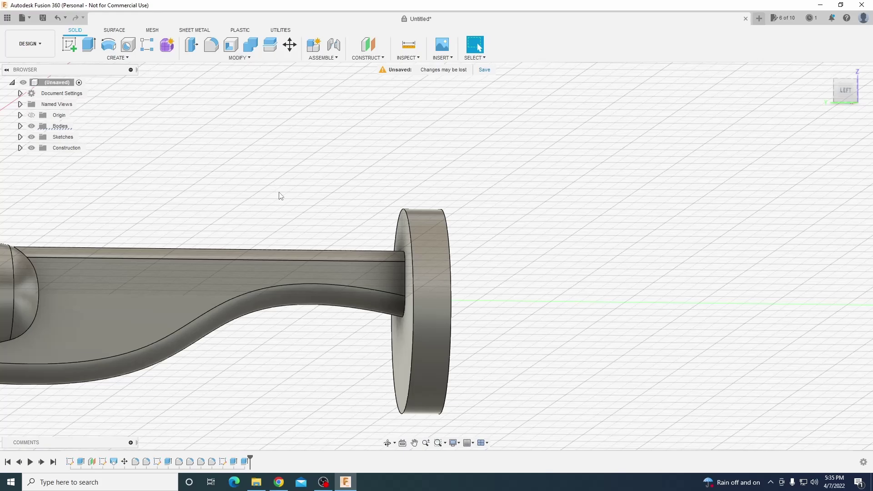
middle_click_drag(279, 195, 346, 247, "shift")
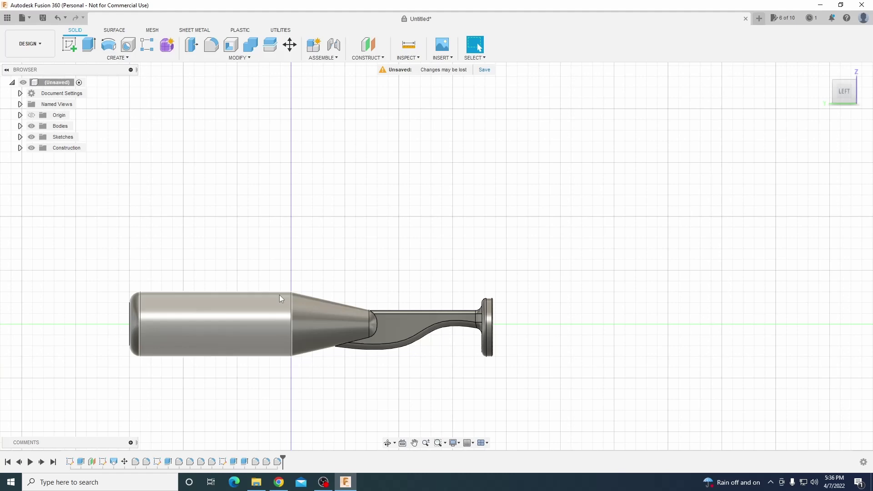
scroll(279, 294, "up", 1)
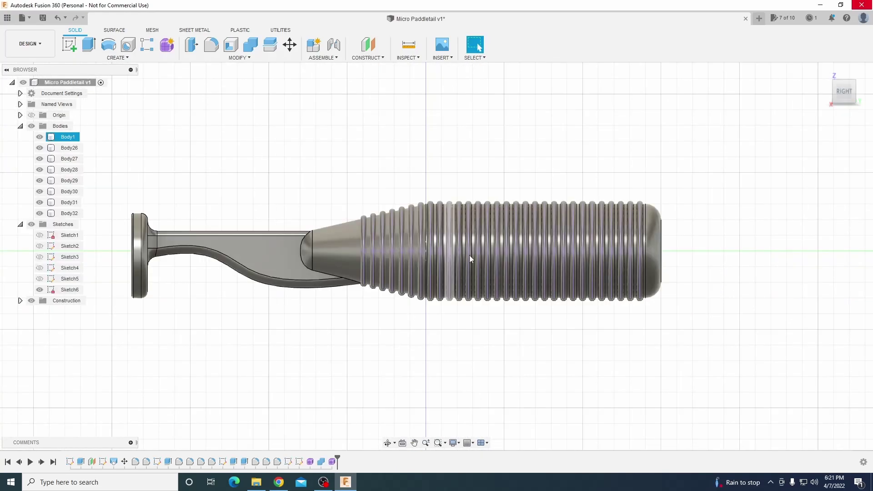
Check the ribbed lure body from another angle and hide Sketch6.
left_click(387, 443)
mouse_move(533, 257)
left_mouse_down()
mouse_move(480, 251)
mouse_move(488, 250)
mouse_move(342, 258)
left_mouse_up()
left_click(40, 290)
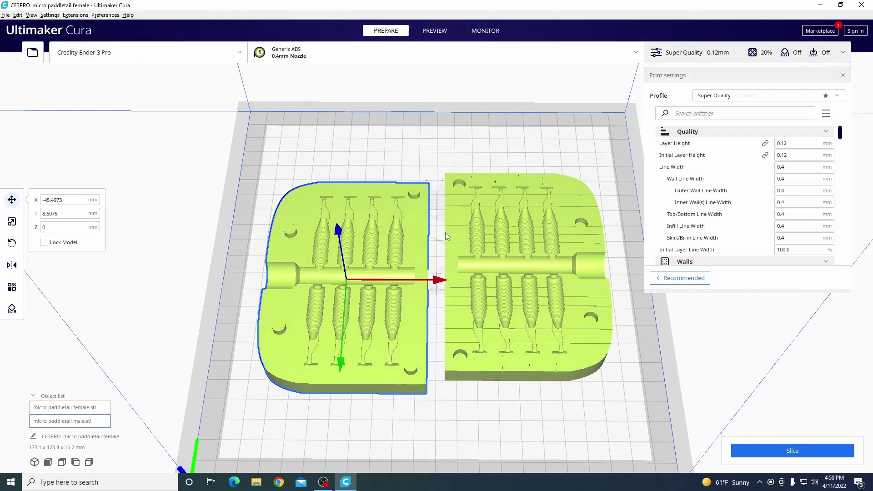
Switch to Ultimaker Cura and examine the two mold halves along with their Quality and Walls print settings, including the wall line count.
right_click_drag(472, 246, 471, 230)
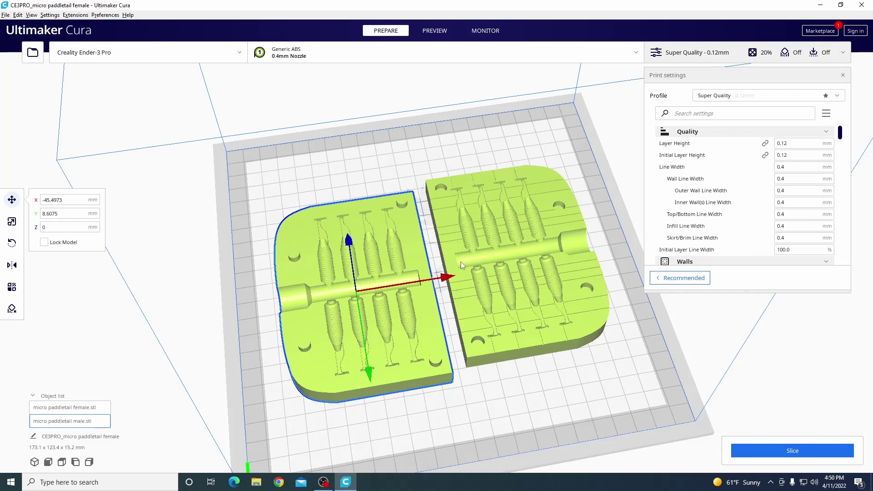
scroll(858, 205, "down", 1)
scroll(746, 204, "down", 3)
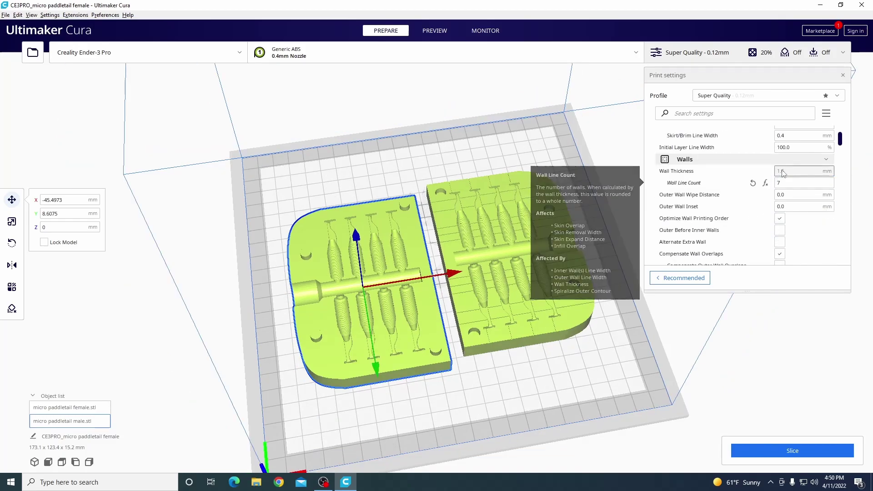
left_click(787, 184)
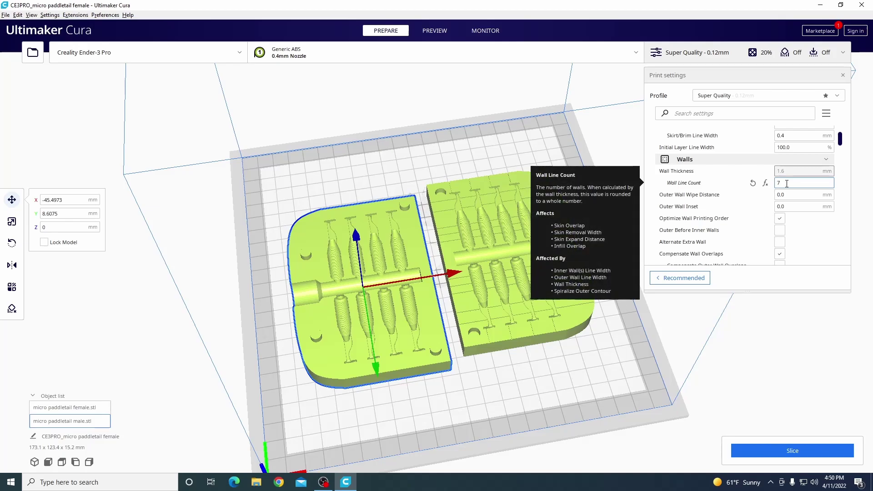
left_click(779, 193)
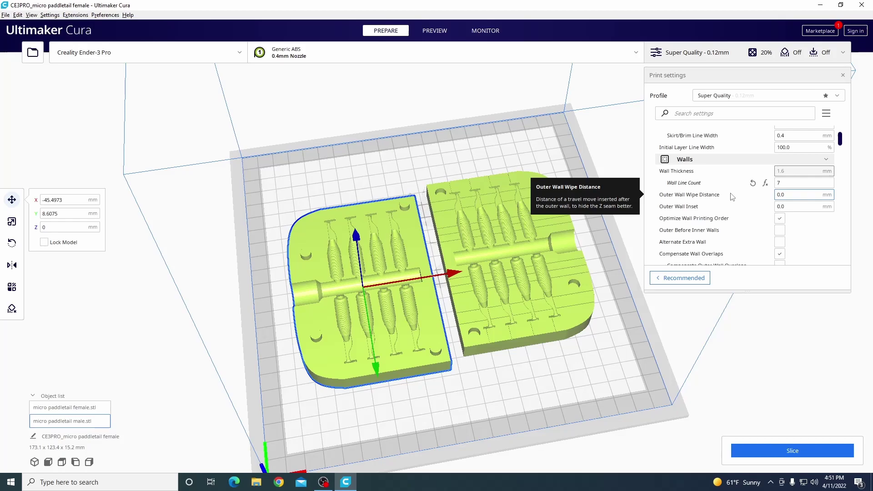
scroll(732, 196, "down", 1)
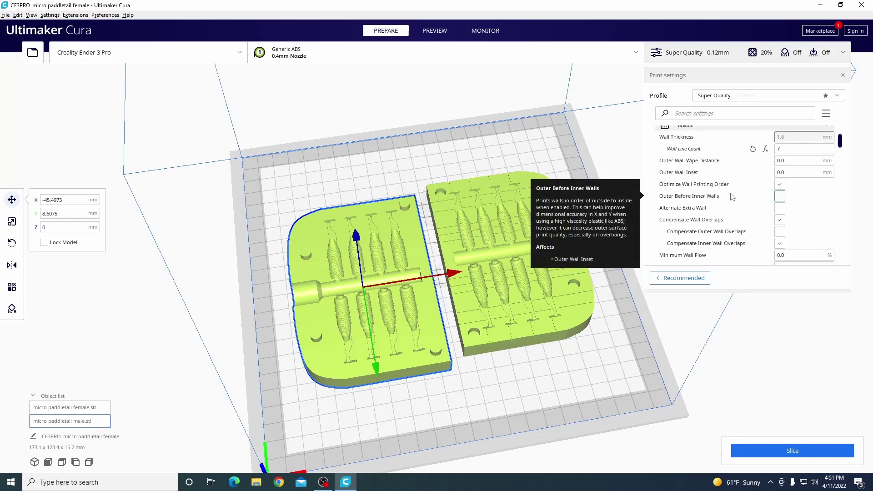
scroll(733, 197, "up", 4)
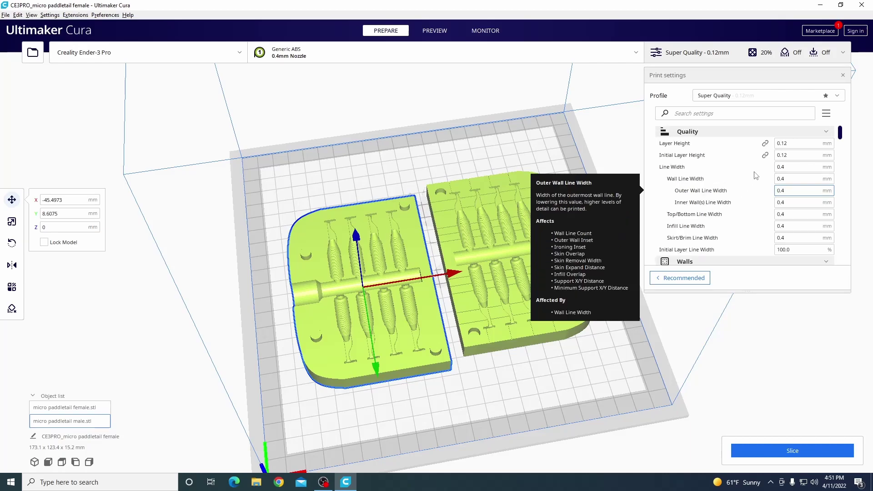